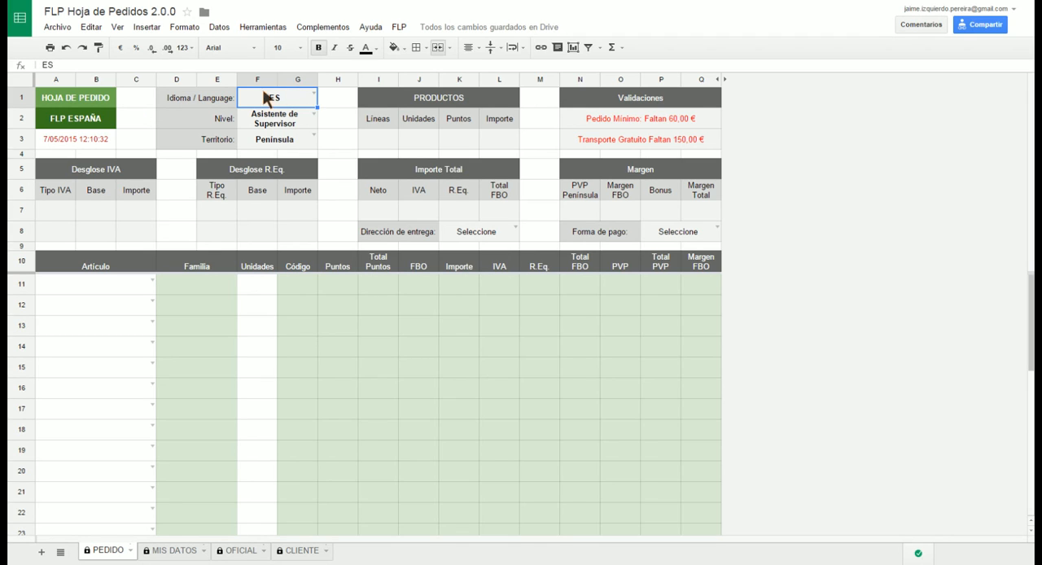
# Set the order form's language to EN and enter Clean 9 Ultra Chocolate as the item in row 11
pyautogui.click(313, 96)
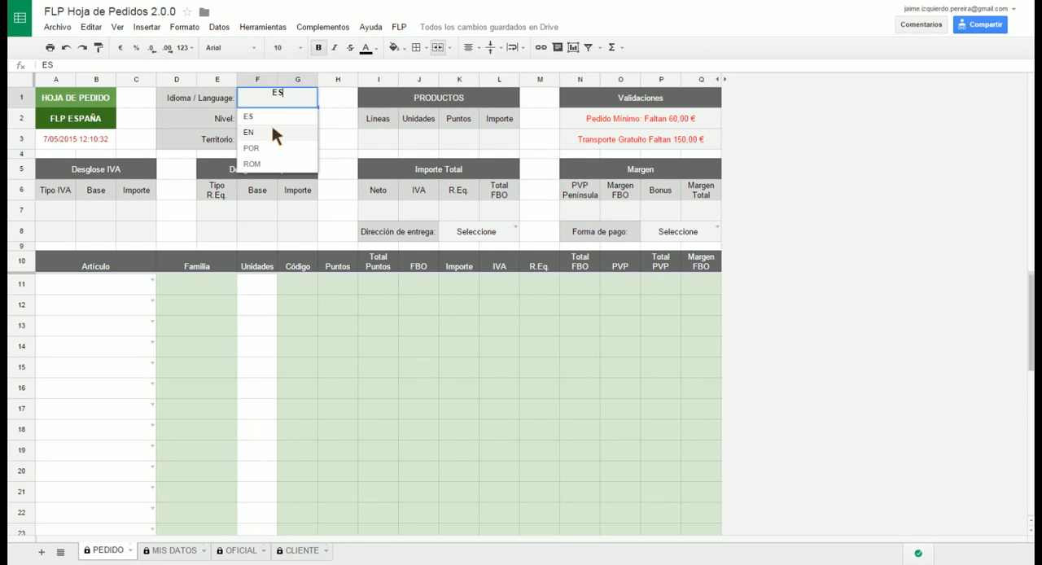
pyautogui.click(249, 132)
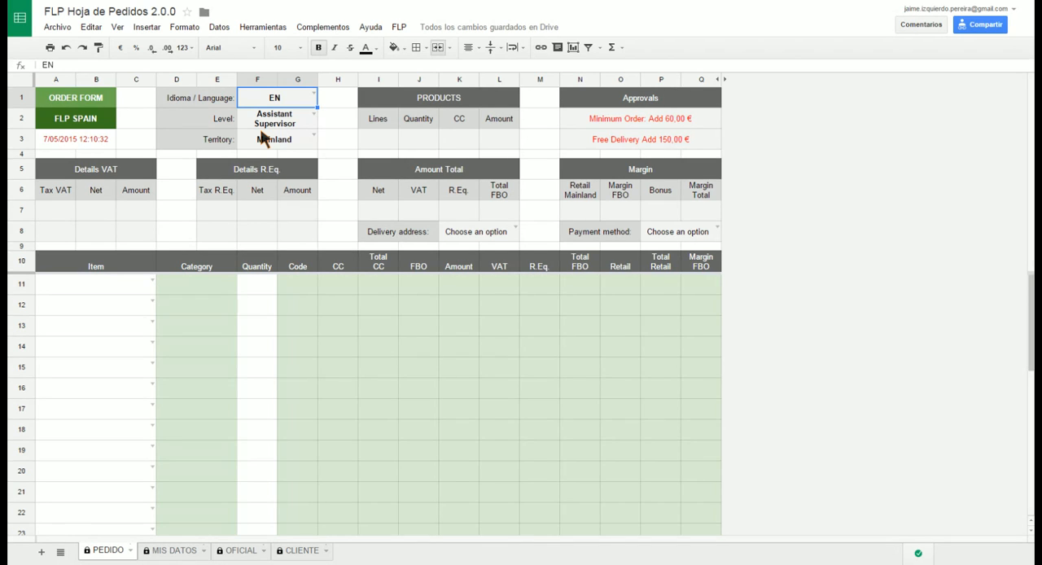
pyautogui.click(108, 285)
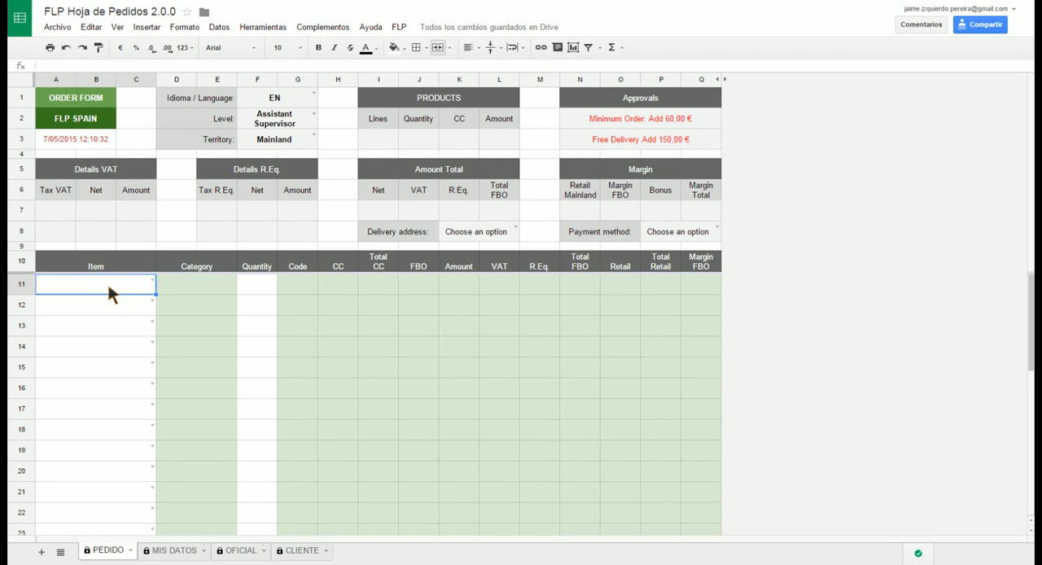
pyautogui.write('cle')
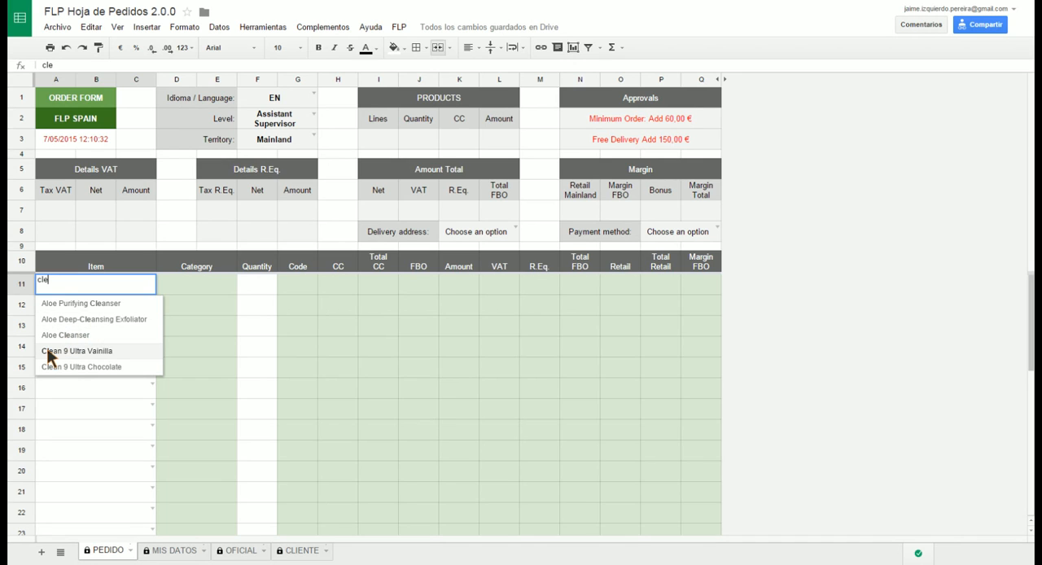
pyautogui.click(86, 368)
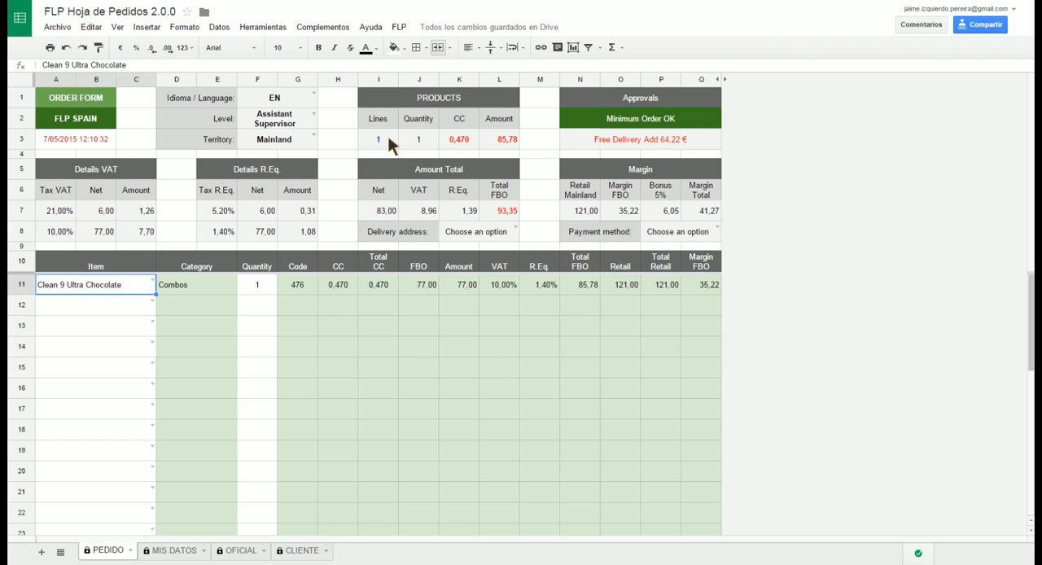
# Set the territory to Canary Islands and the level first to Supervisor, finally to Manager
pyautogui.click(313, 136)
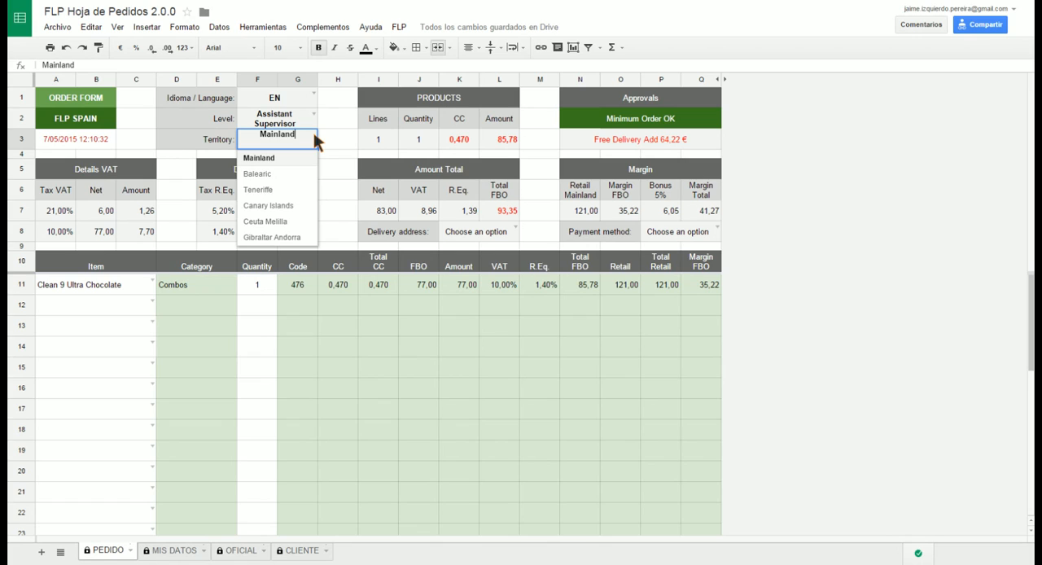
pyautogui.click(292, 204)
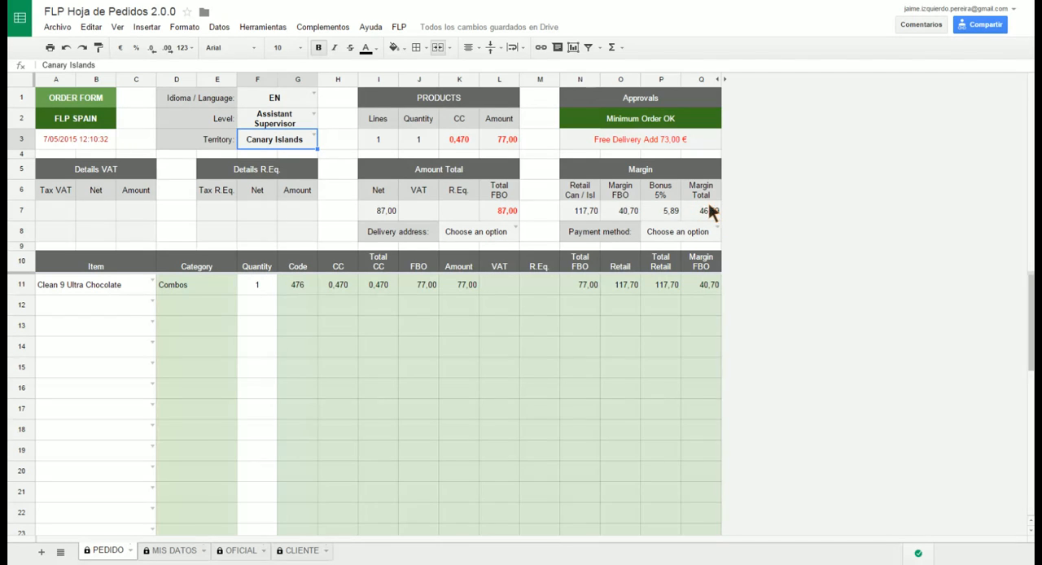
pyautogui.click(313, 114)
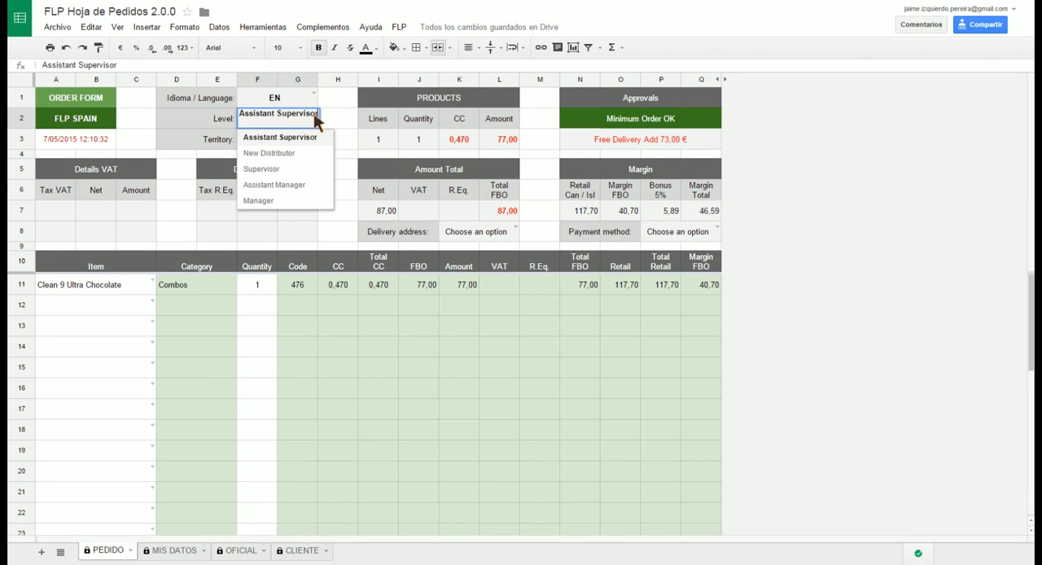
pyautogui.click(295, 166)
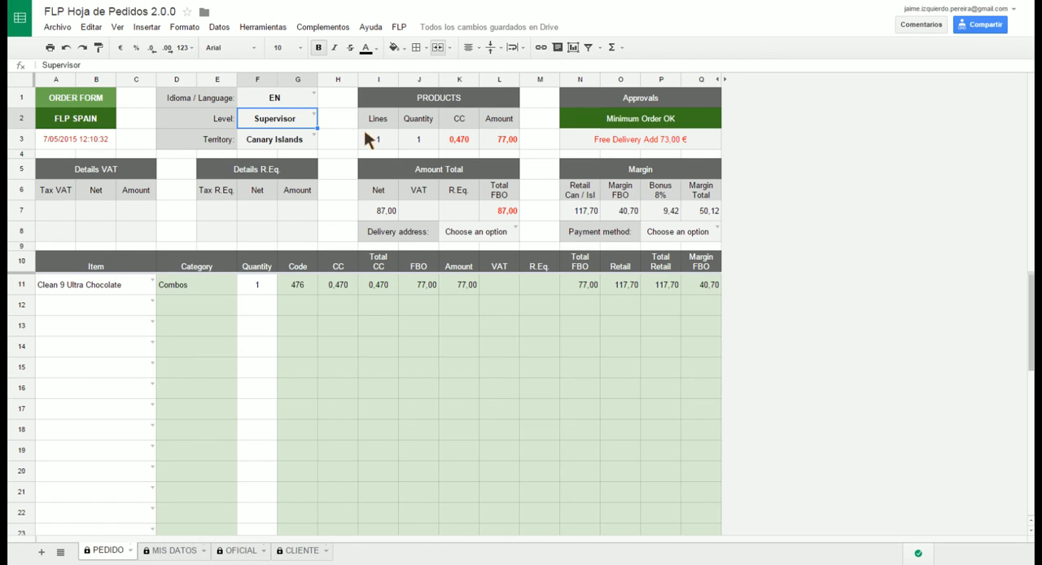
pyautogui.click(312, 116)
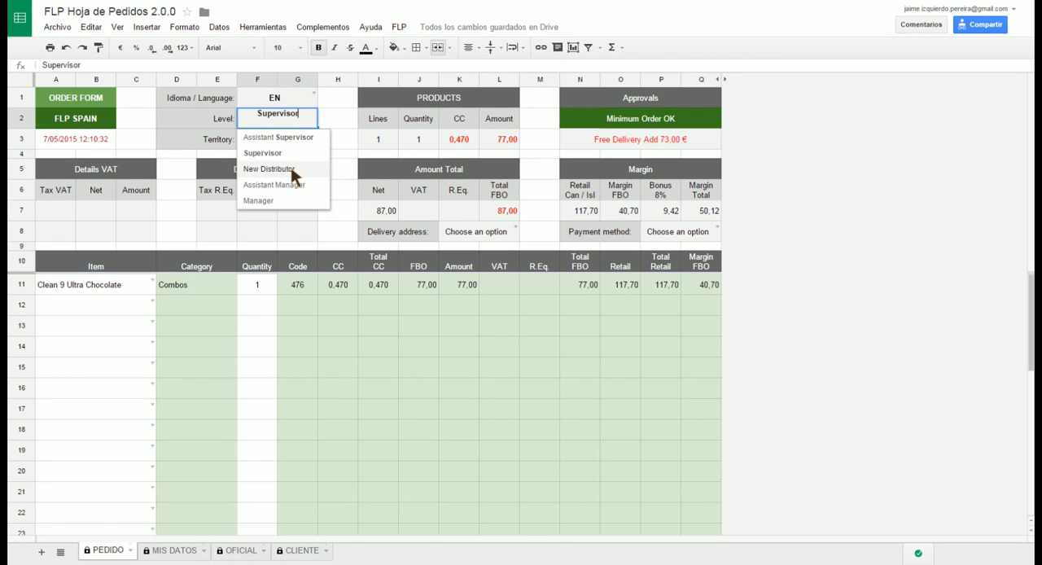
pyautogui.click(274, 201)
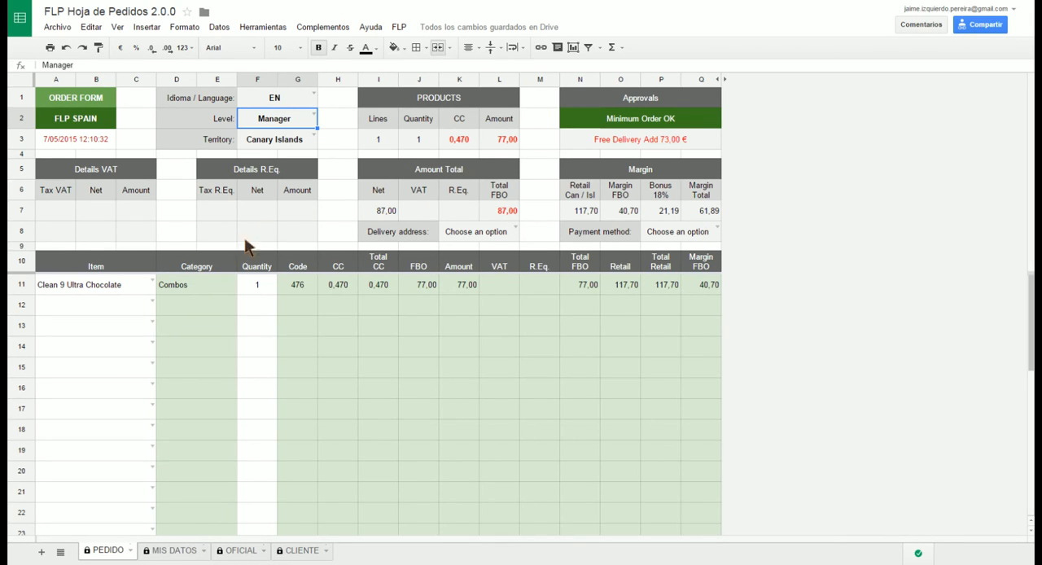
# Add Vital 5 as the item in row 12 with a quantity of 2
pyautogui.click(112, 305)
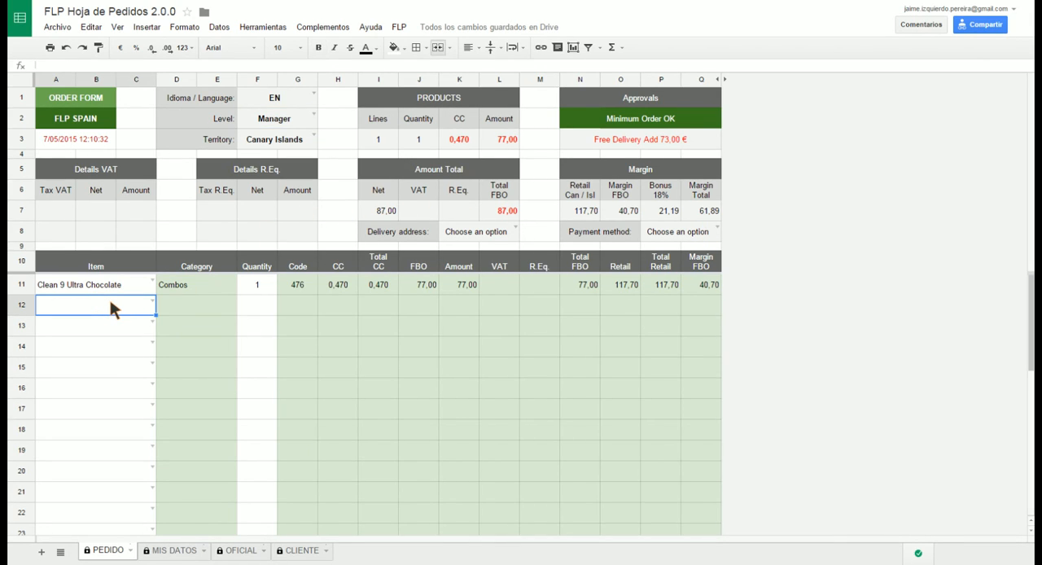
pyautogui.write('vit')
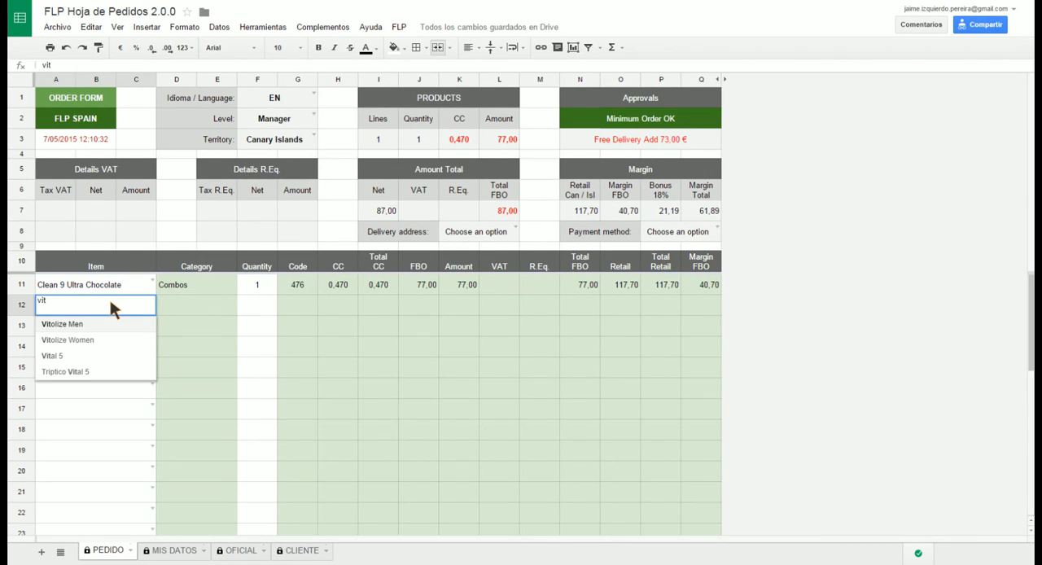
pyautogui.press('Down')
pyautogui.press('Down')
pyautogui.press('Down')
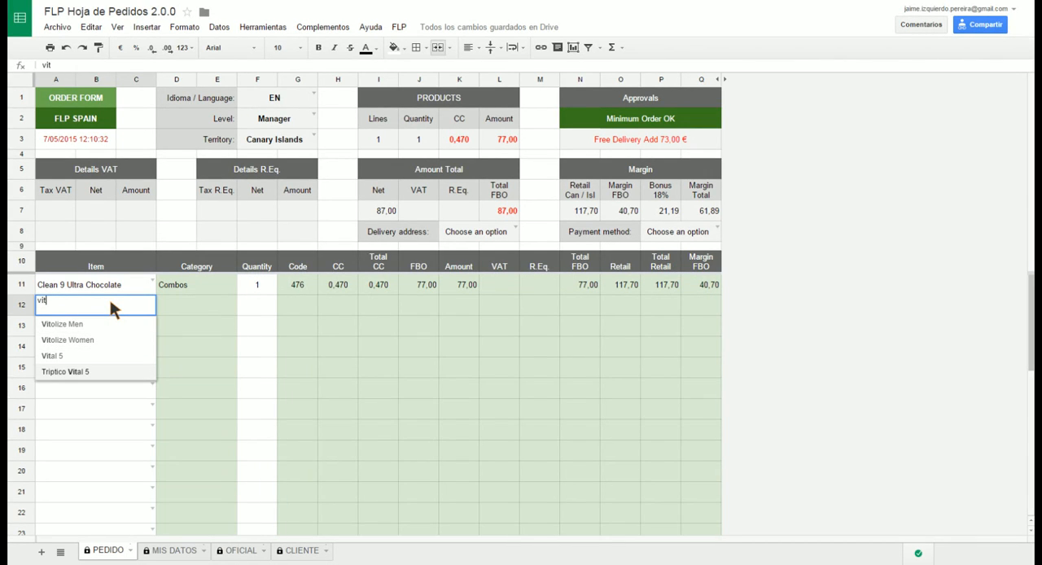
pyautogui.press('Up')
pyautogui.press('Return')
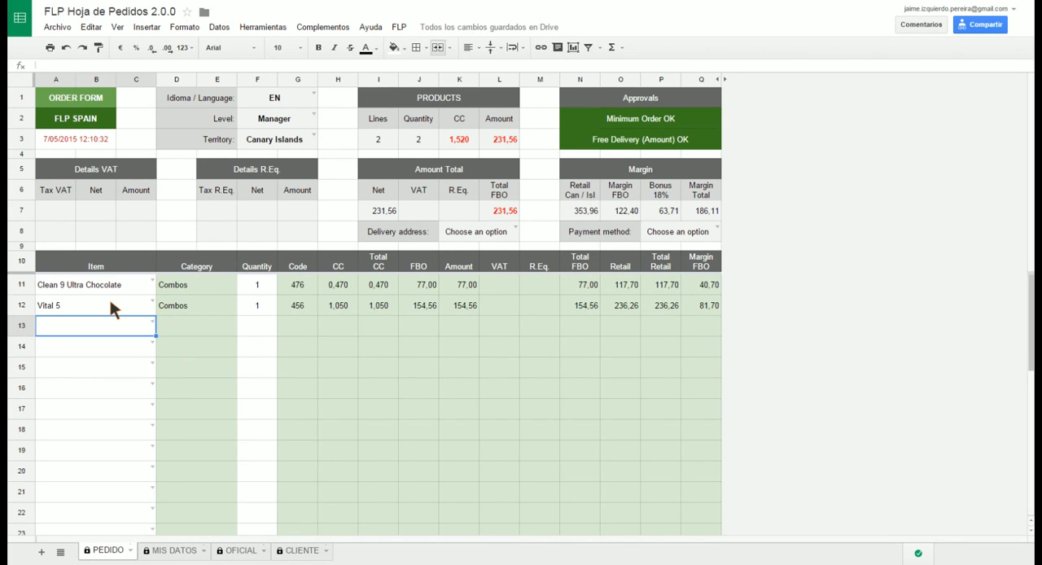
pyautogui.click(261, 299)
pyautogui.write('2')
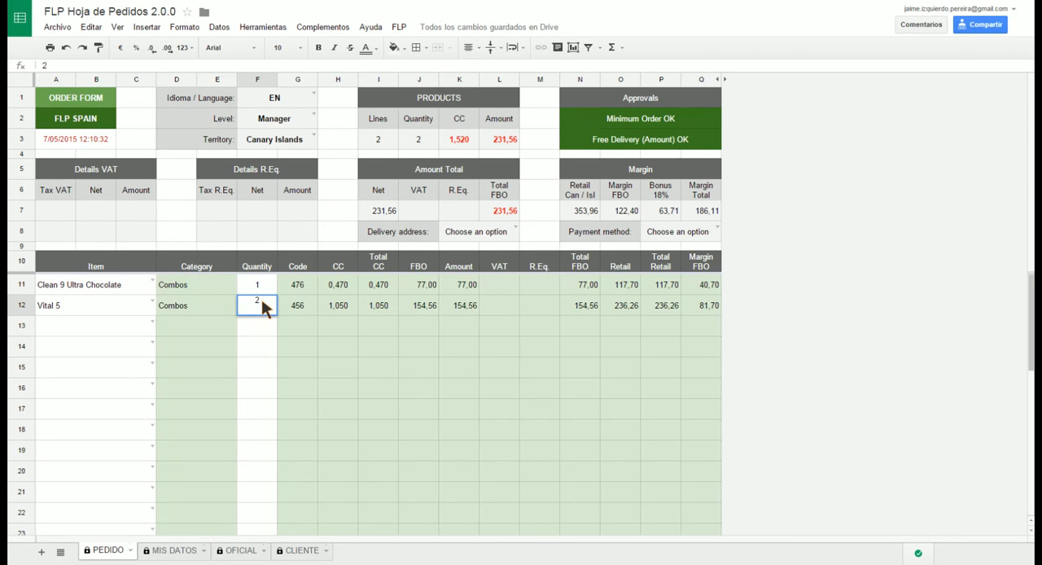
pyautogui.press('Return')
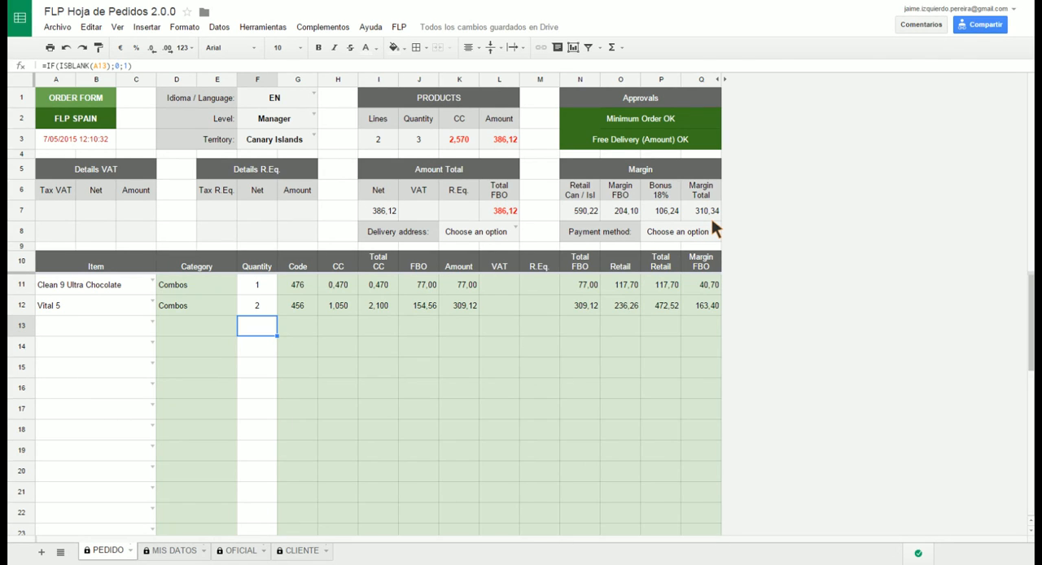
# Set the delivery address to Use permanent and check the stored address on the MIS DATOS sheet
pyautogui.click(515, 229)
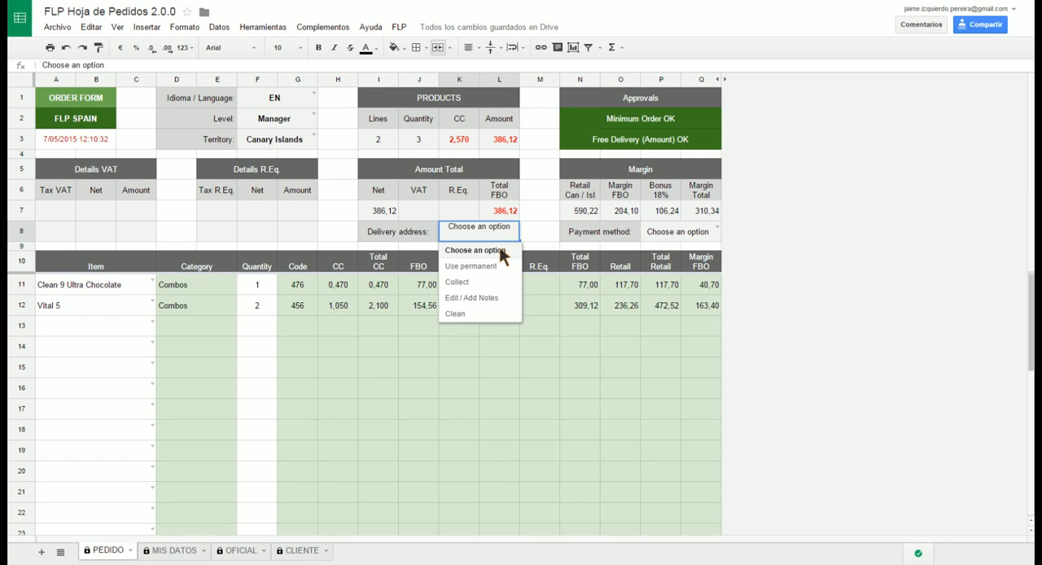
pyautogui.click(476, 269)
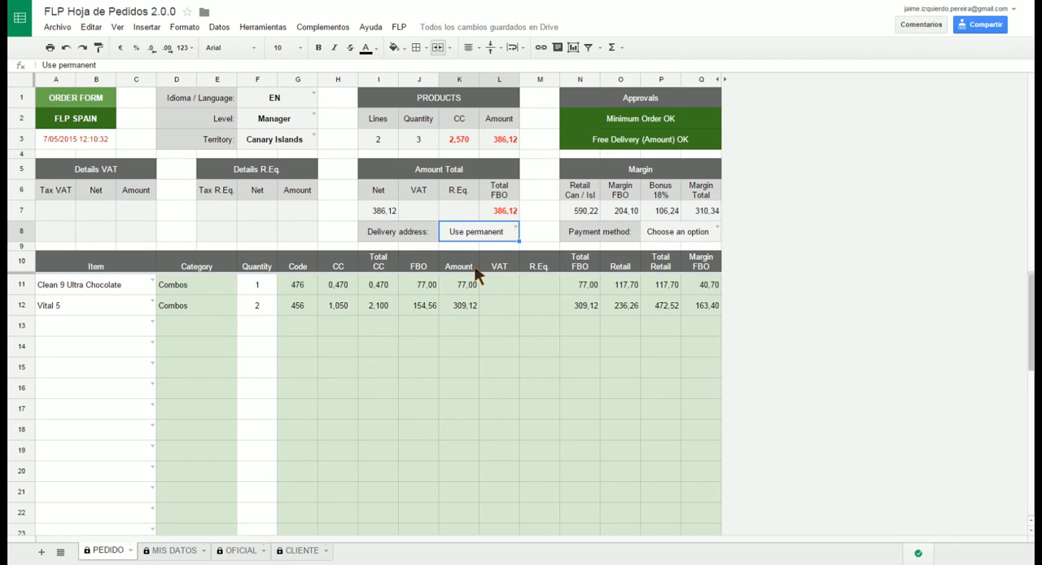
pyautogui.click(175, 551)
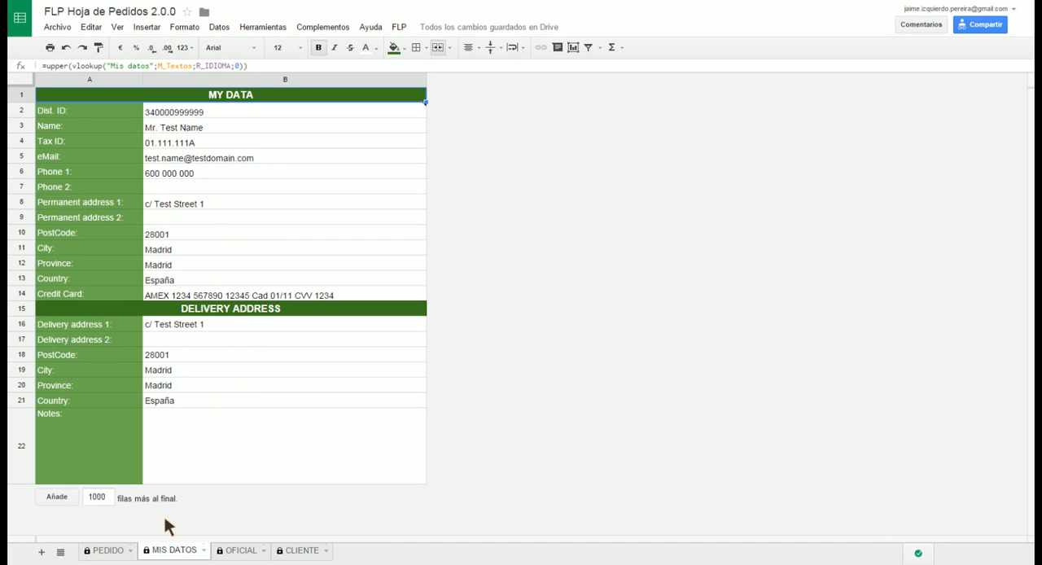
pyautogui.click(104, 551)
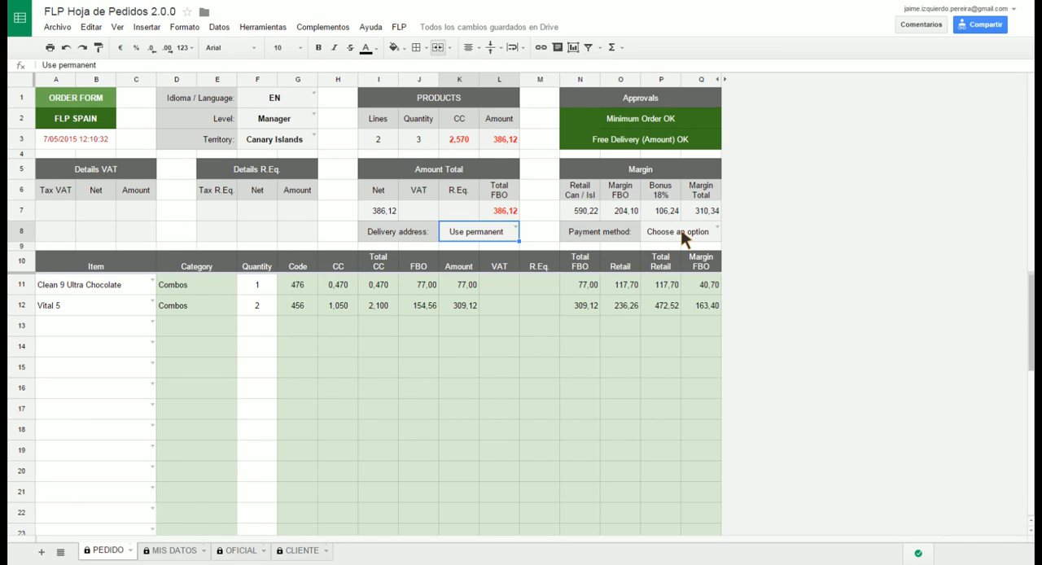
# Set the payment method to Credit card and check the stored card details on the MIS DATOS sheet
pyautogui.click(716, 228)
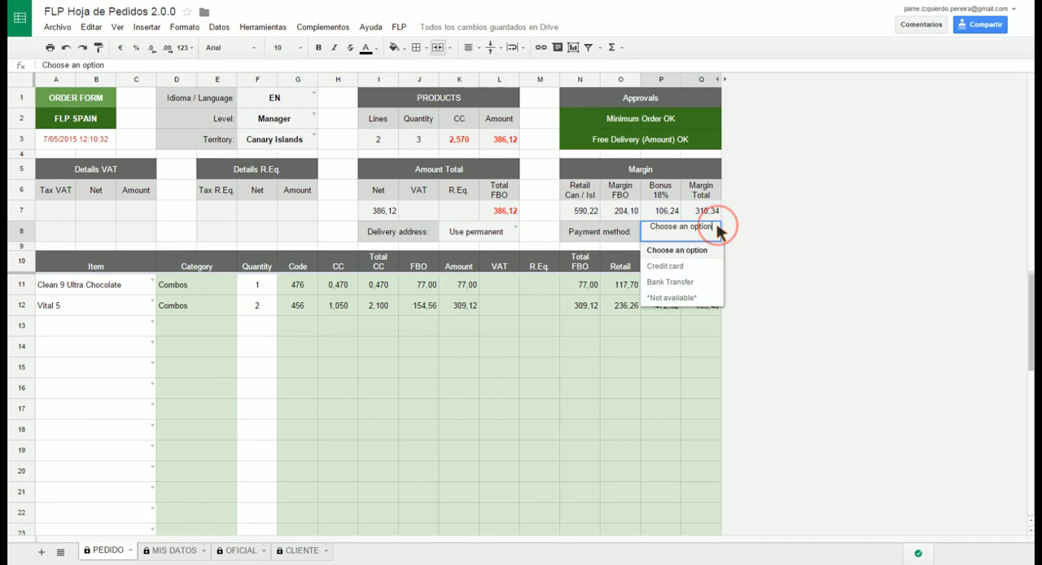
pyautogui.click(666, 266)
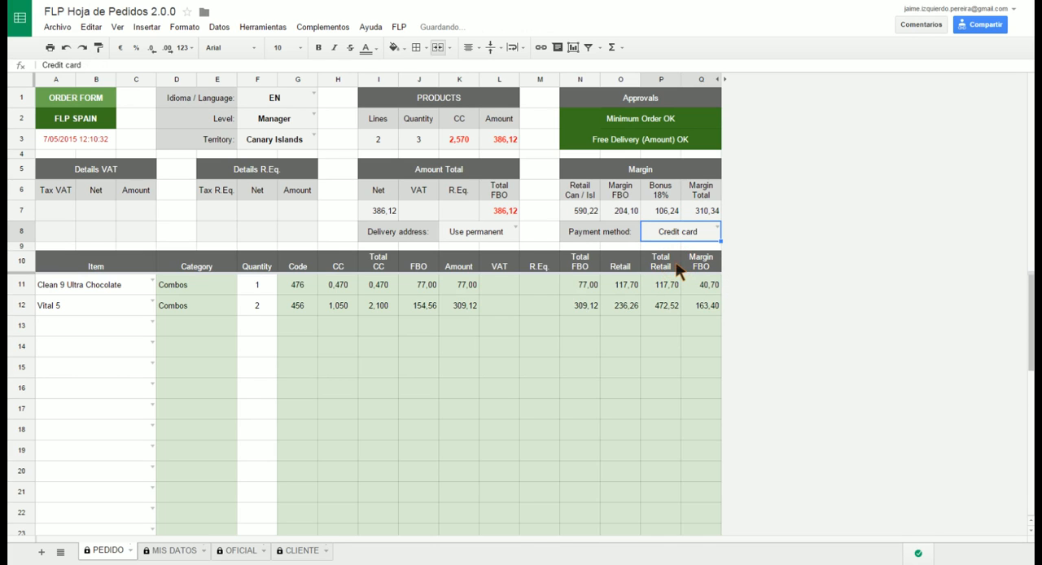
pyautogui.click(175, 551)
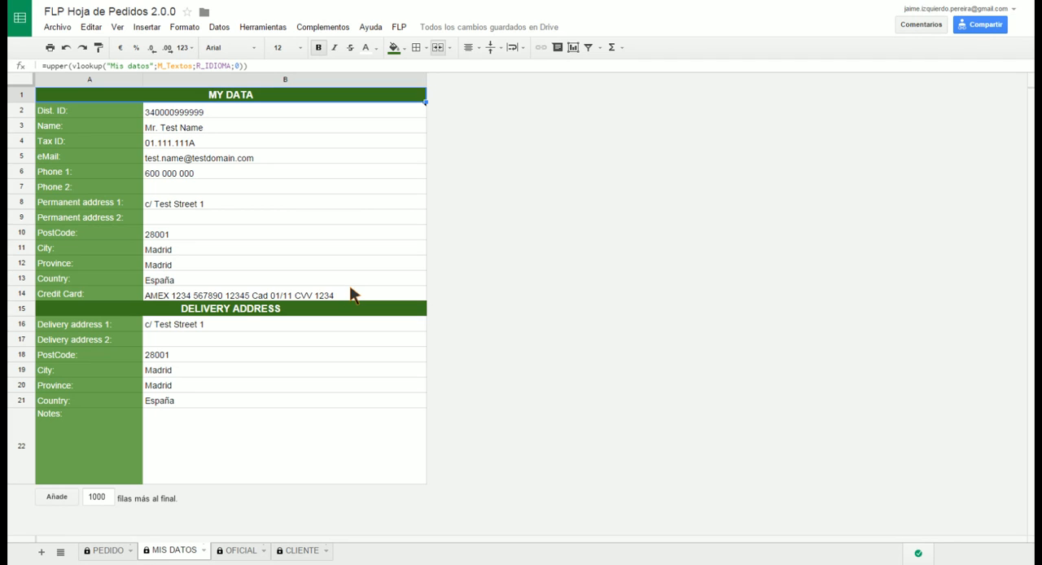
pyautogui.click(101, 552)
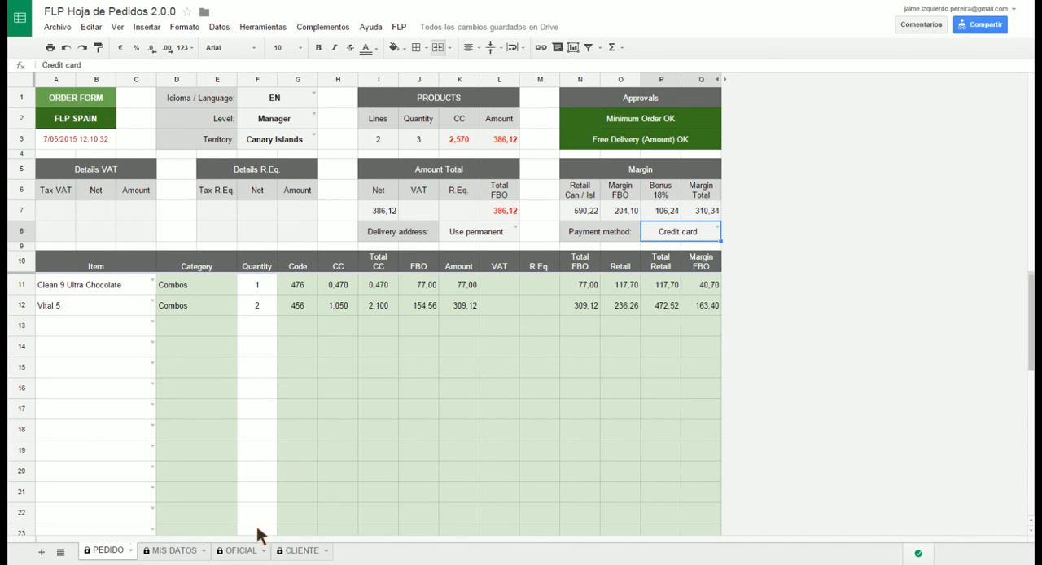
# Review the OFICIAL order sheet down to its totals and email the current order to FLP
pyautogui.click(239, 551)
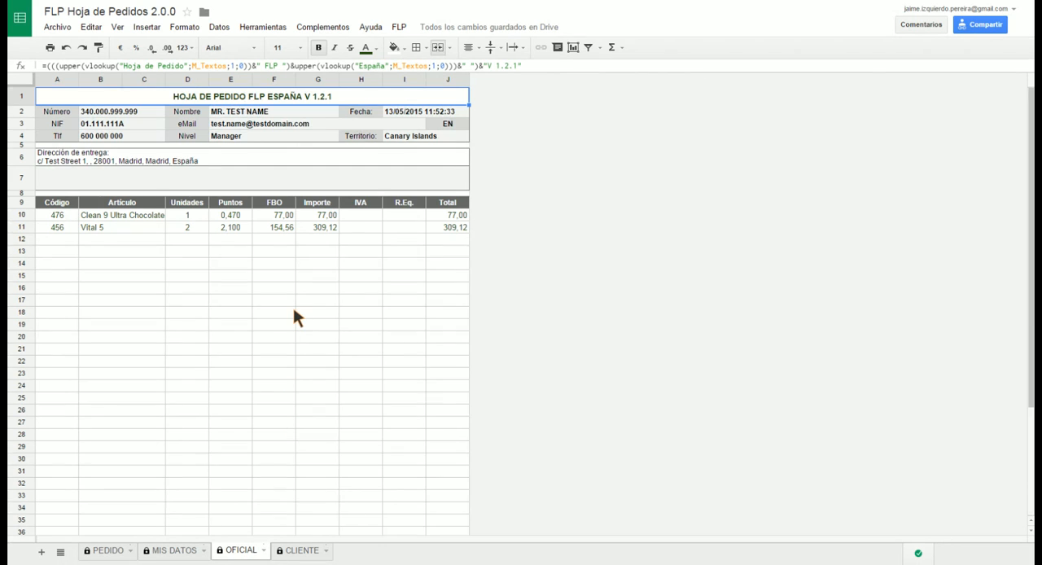
pyautogui.scroll(-4, 294, 316)
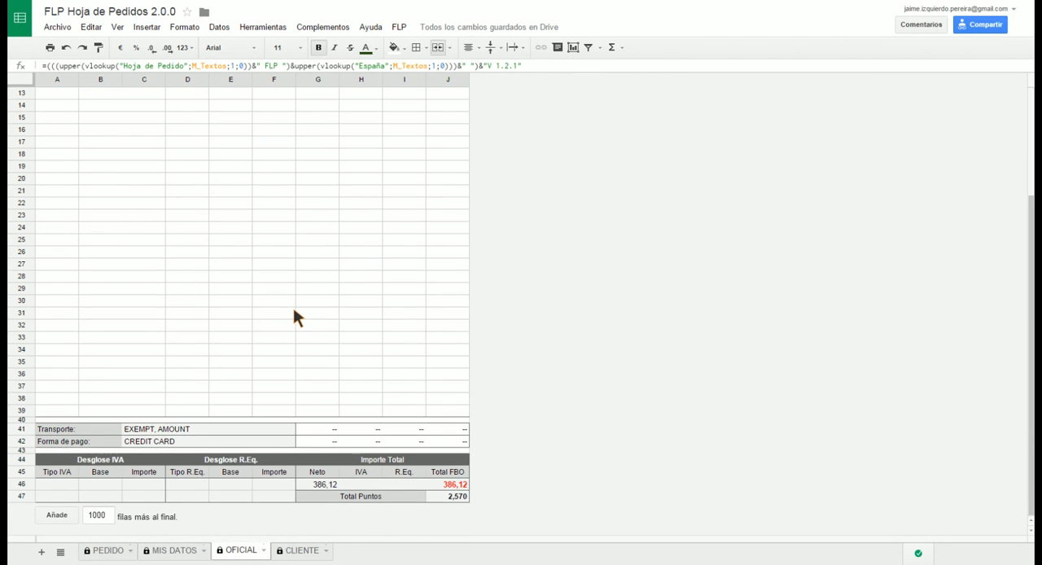
pyautogui.scroll(4, 294, 314)
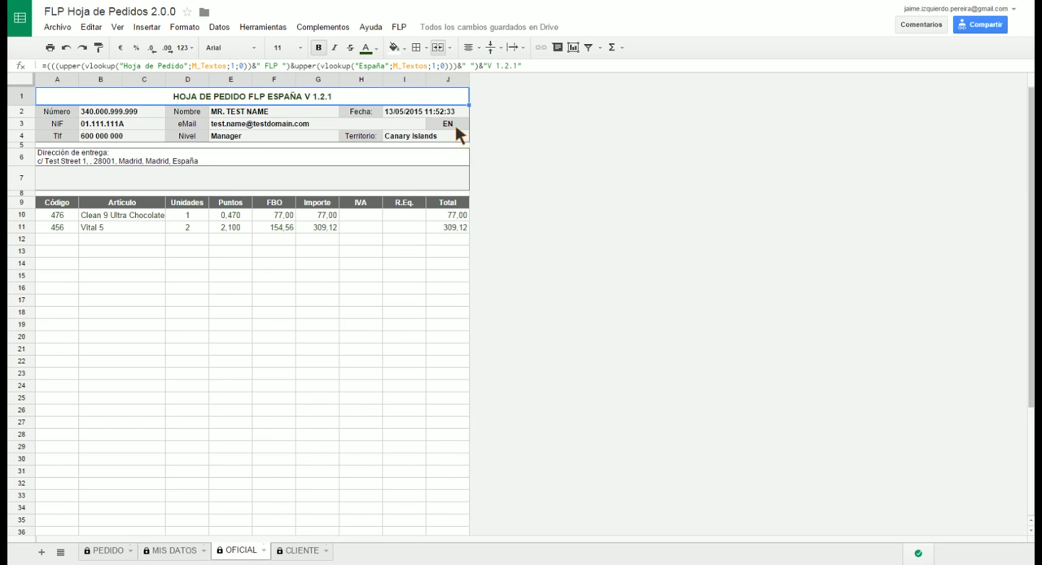
pyautogui.scroll(-4, 292, 209)
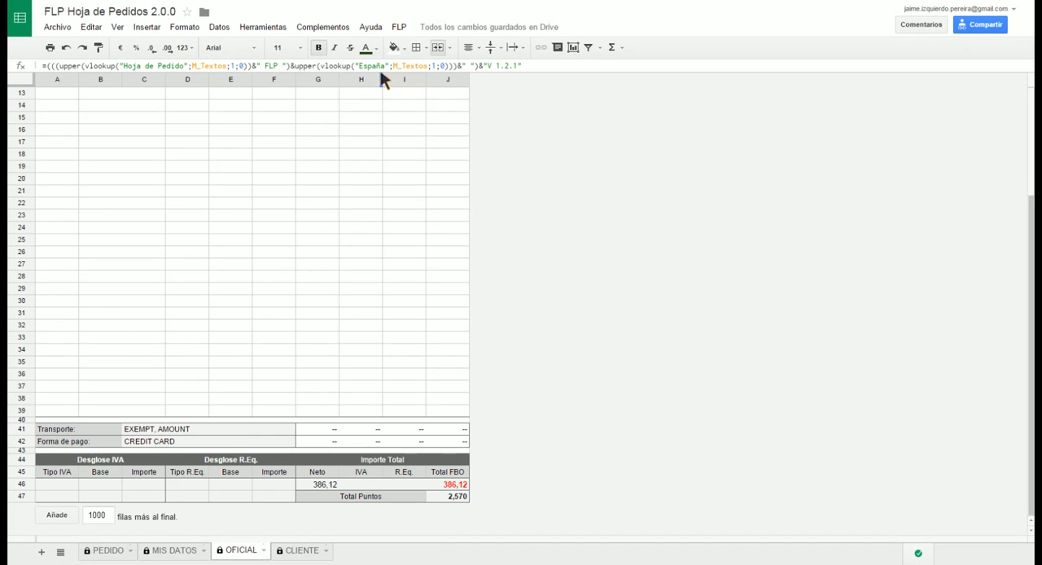
pyautogui.click(398, 27)
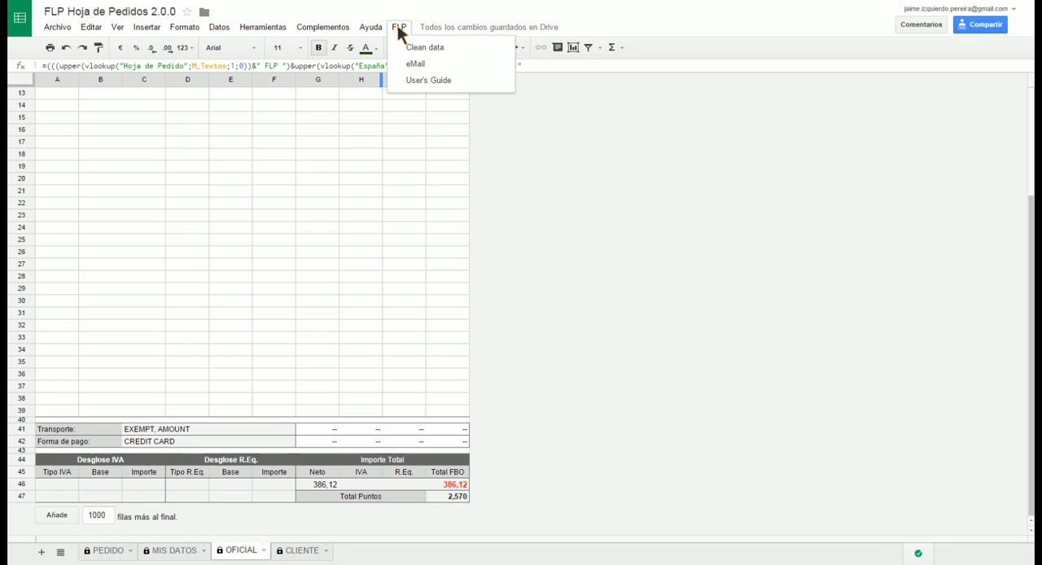
pyautogui.click(415, 64)
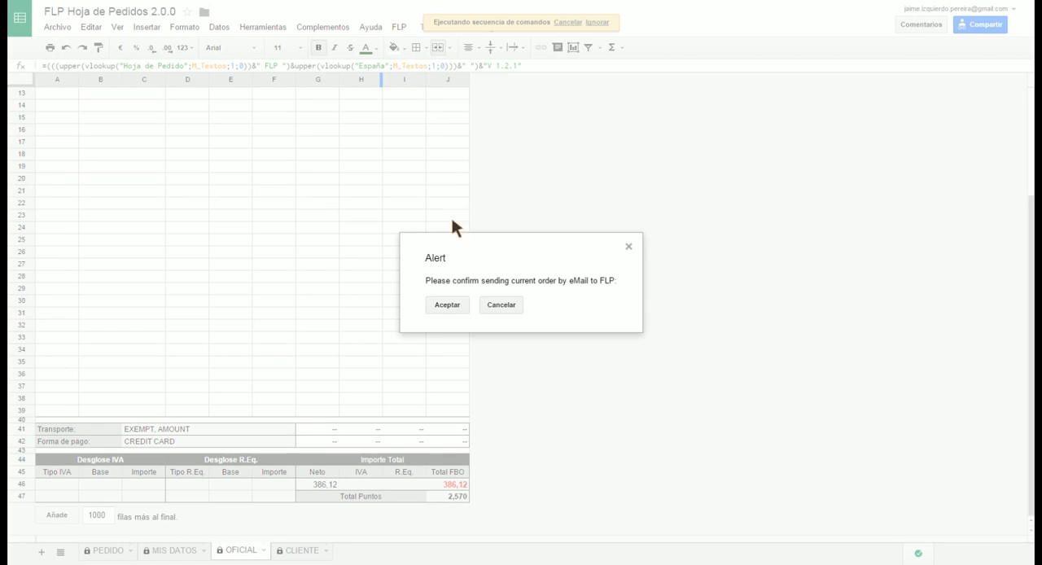
pyautogui.click(453, 311)
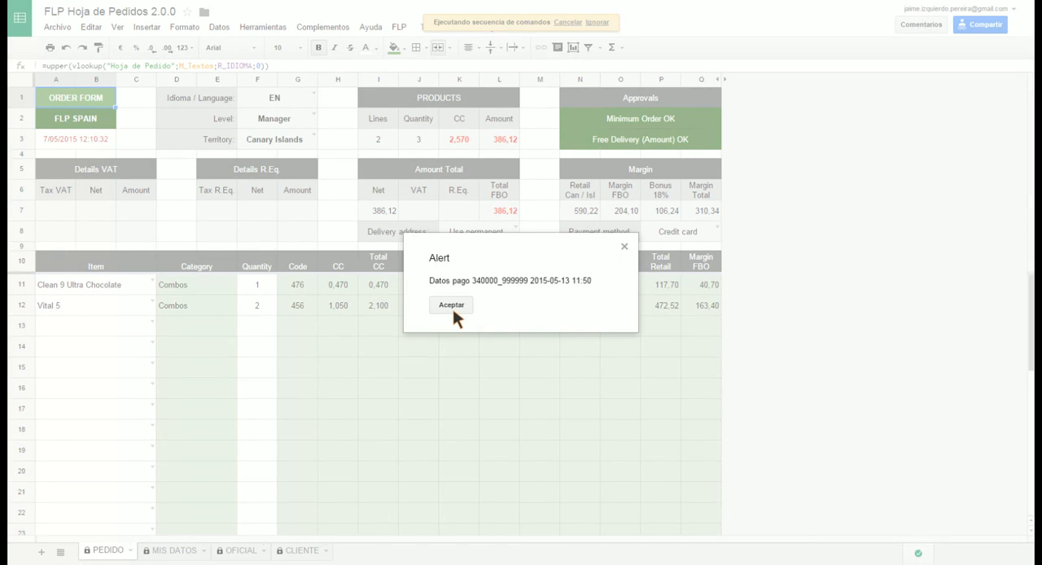
pyautogui.click(454, 308)
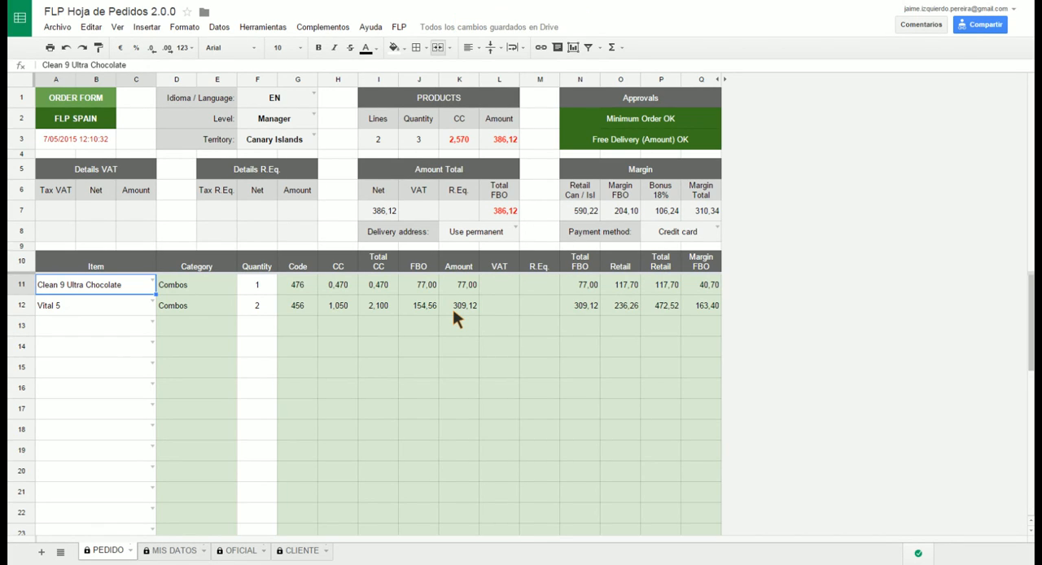
# Run the FLP Clean data command on the order form and accept its confirmation
pyautogui.click(400, 27)
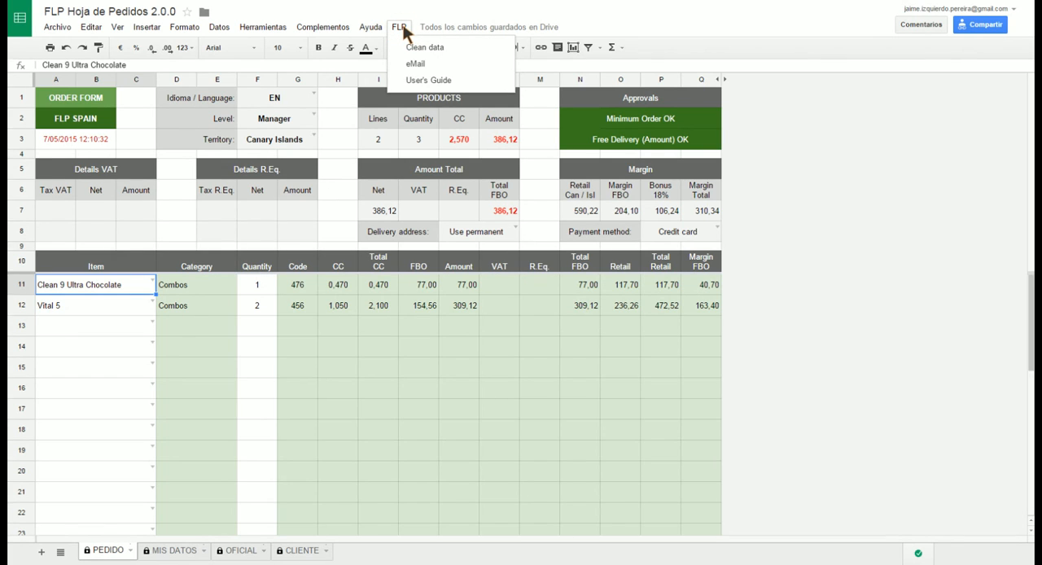
pyautogui.click(417, 47)
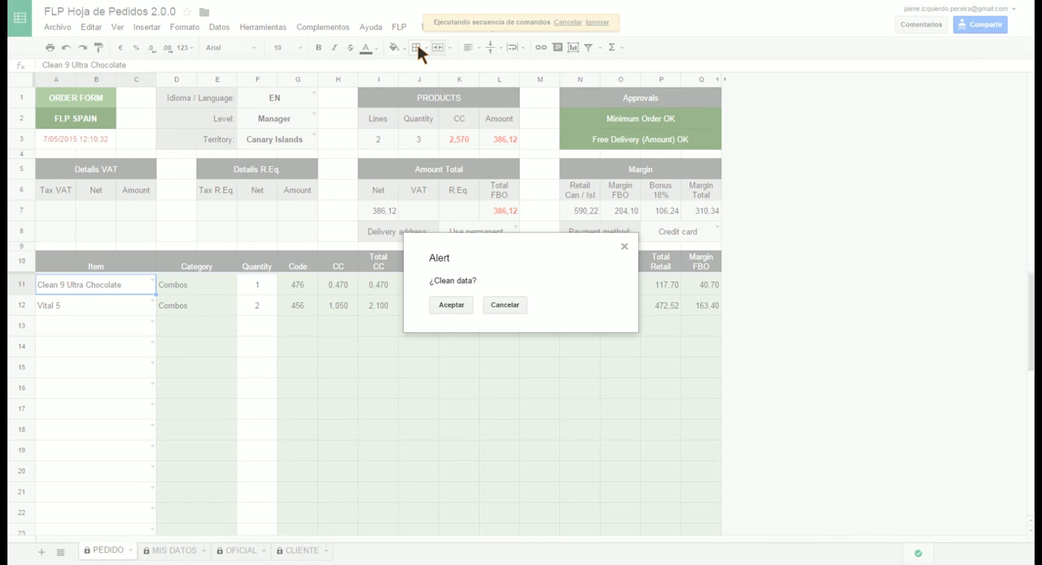
pyautogui.click(456, 305)
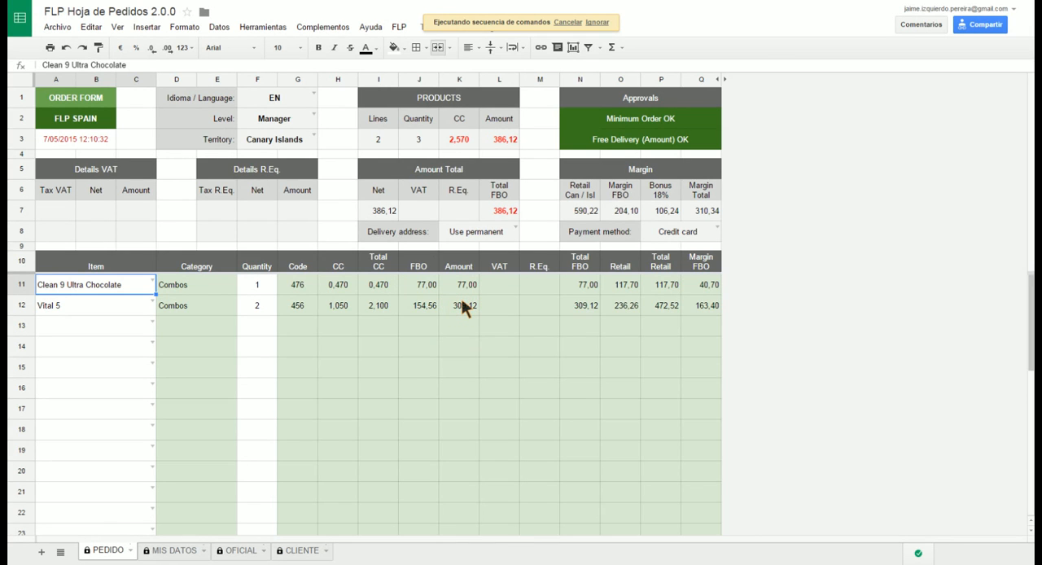